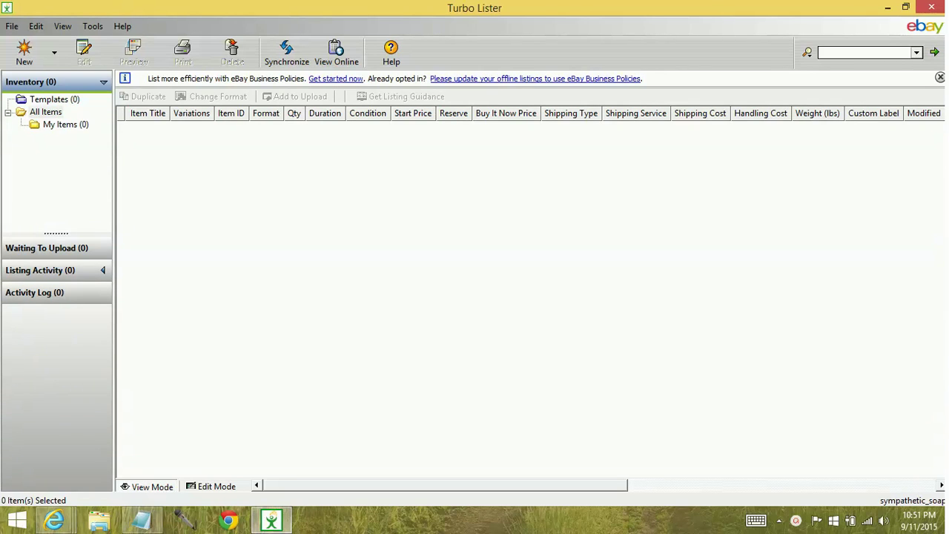
Start a new item listing and set its category to 30120
left_click(54, 53)
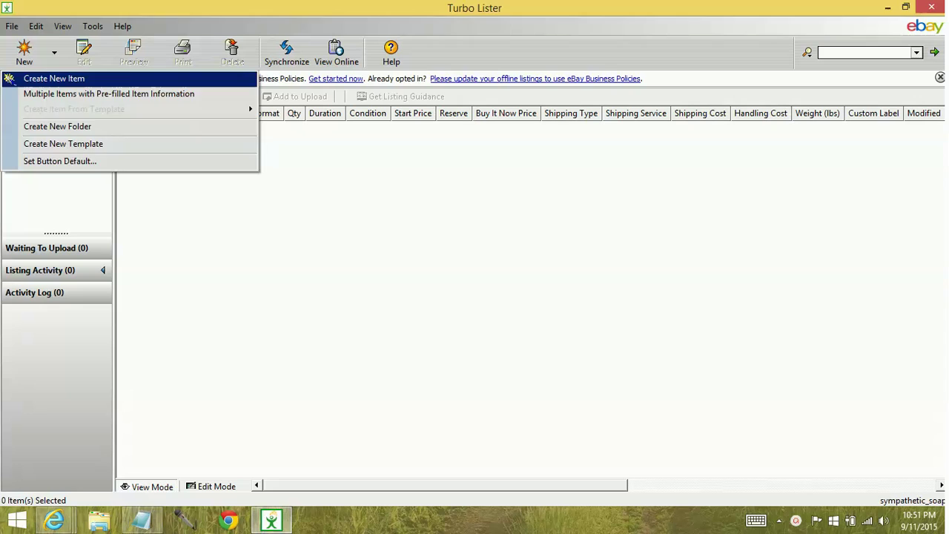
left_click(54, 78)
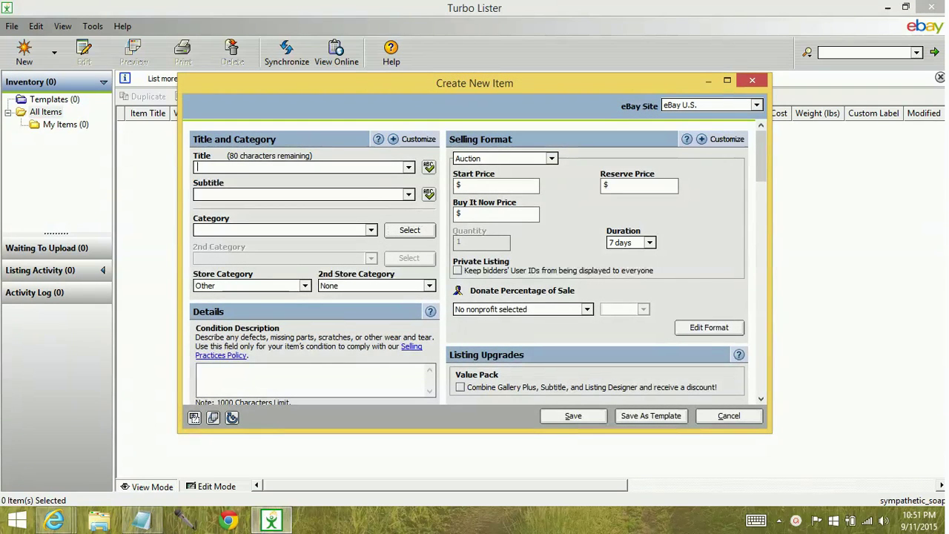
left_click(198, 230)
type("30120")
key("Tab")
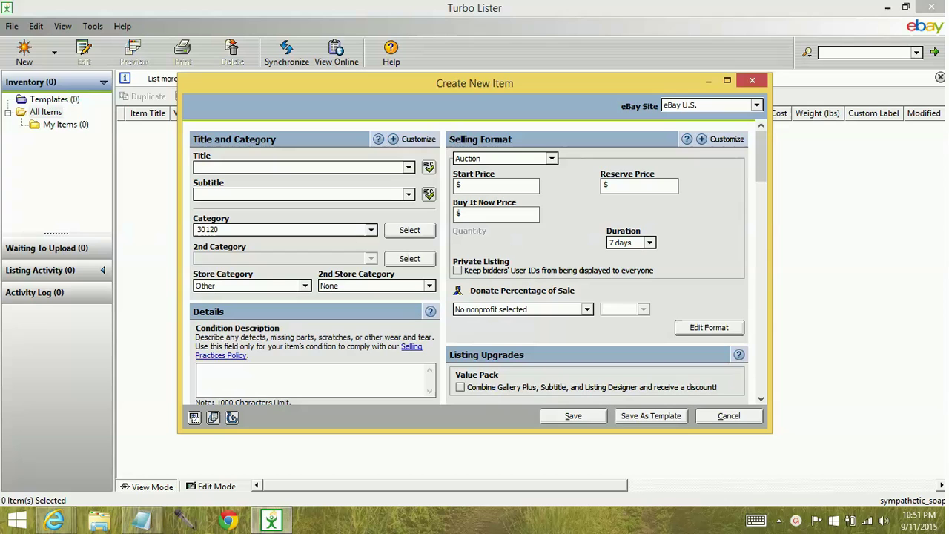
key("Tab")
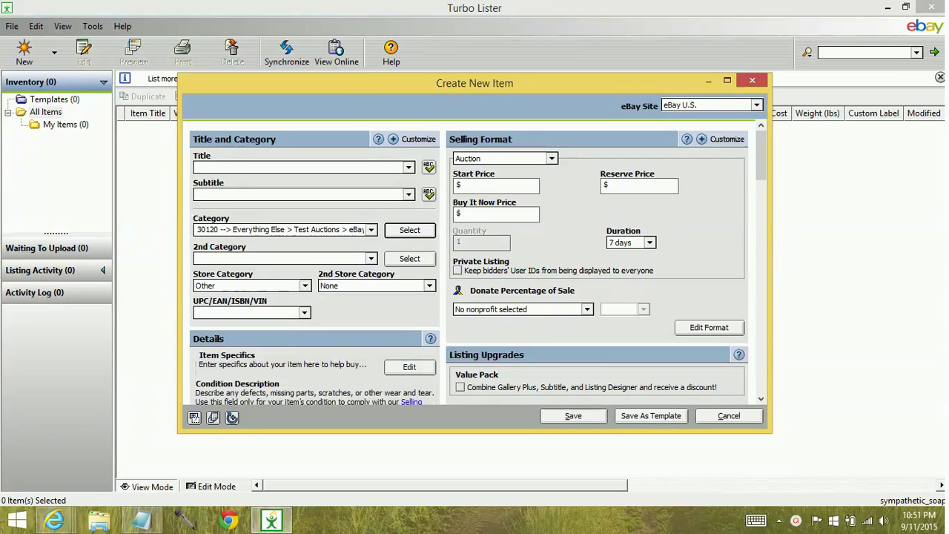
Check the choices offered for the new item's UPC/EAN/ISBN/VIN, then cancel the item without saving
left_click(304, 312)
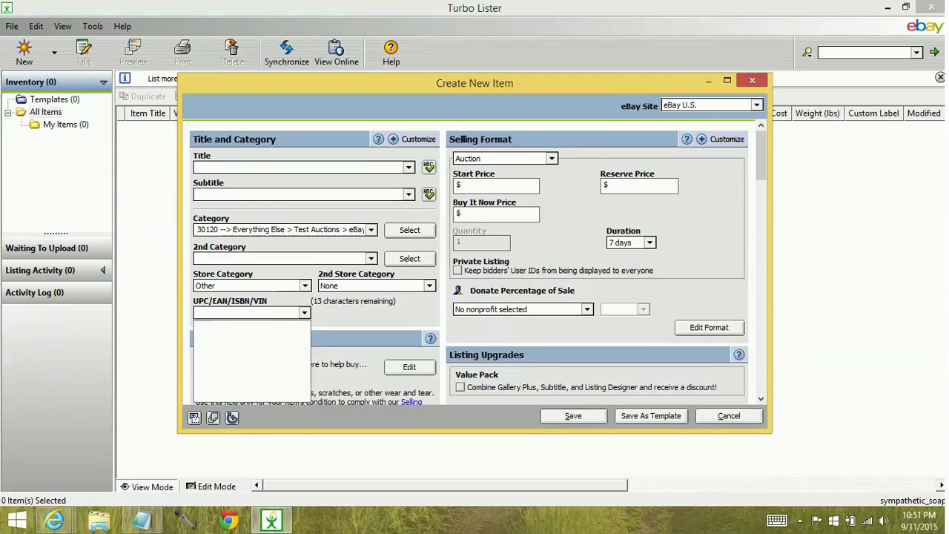
key("Escape")
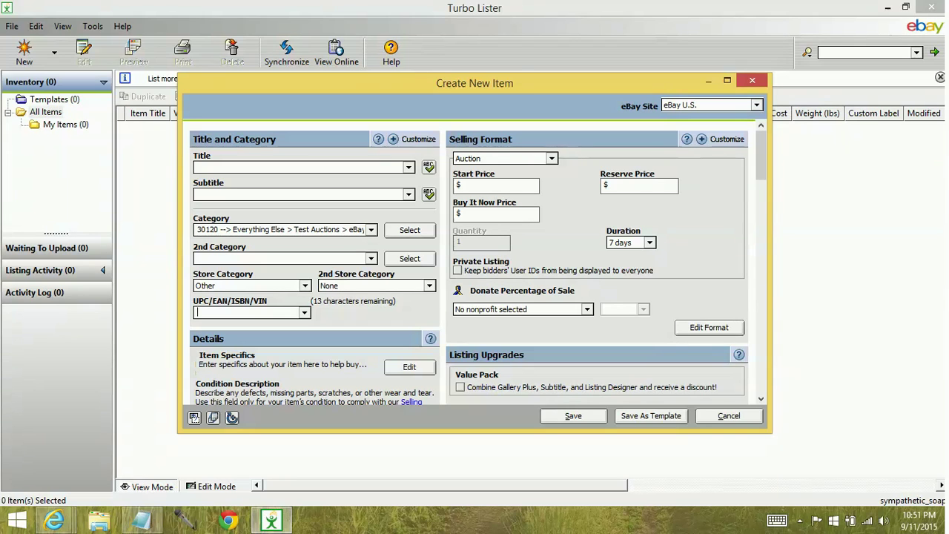
left_click(728, 415)
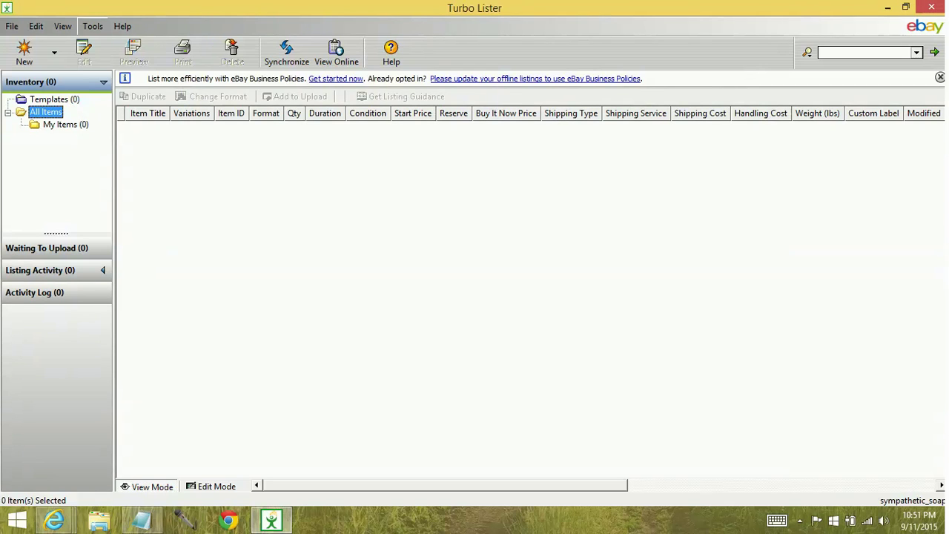
Check for program updates and install the Data Updates without backing up the database
left_click(93, 26)
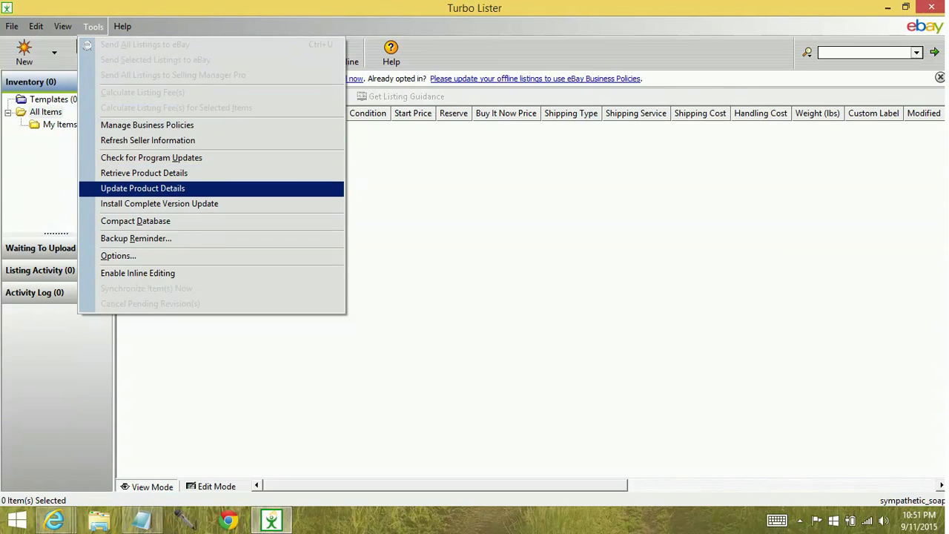
left_click(151, 158)
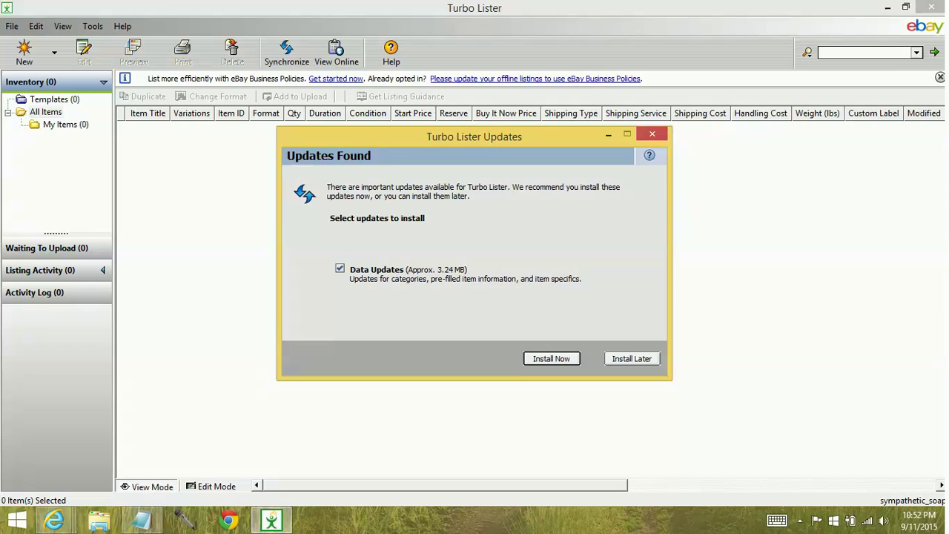
left_click(551, 358)
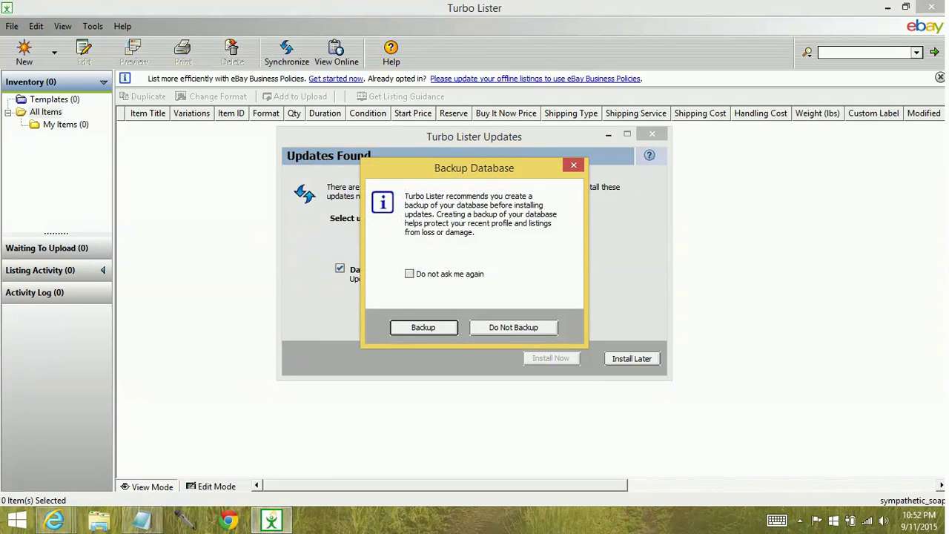
left_click(514, 327)
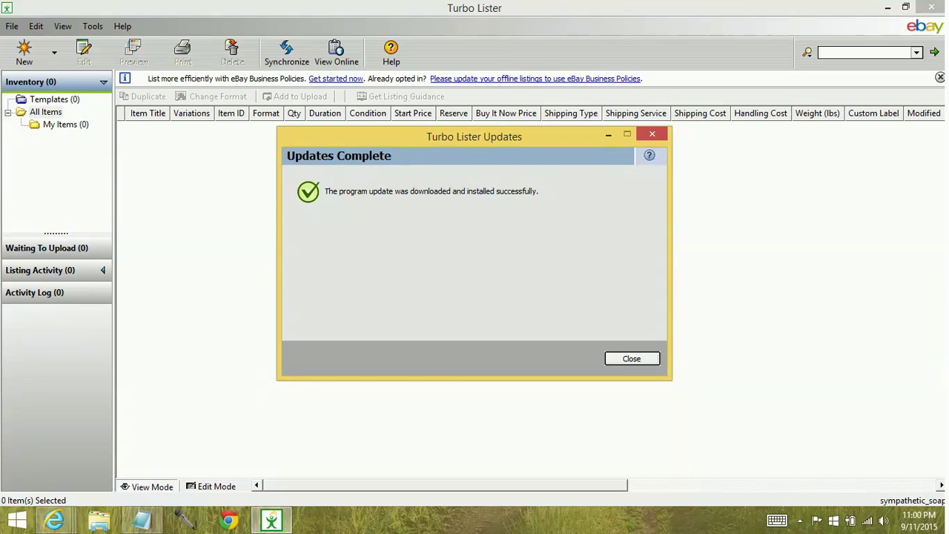
left_click(632, 358)
key("Return")
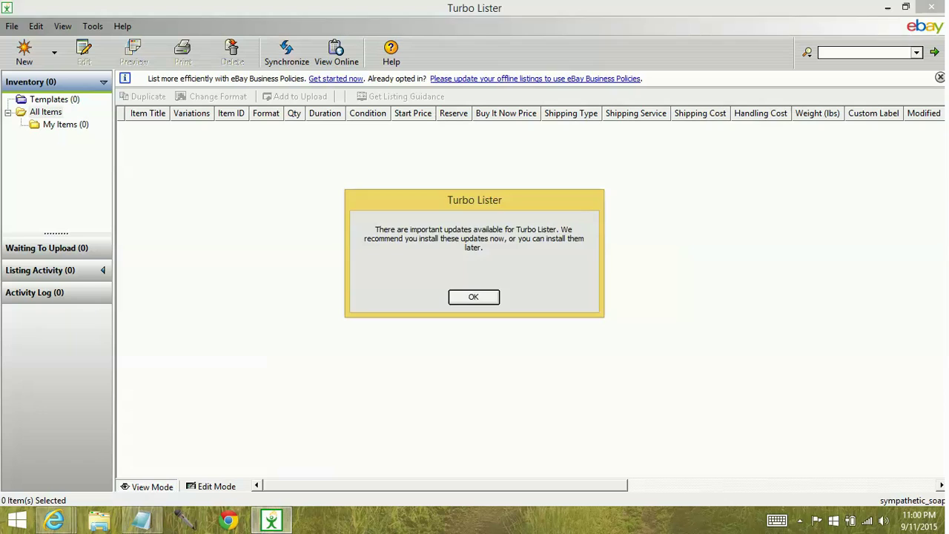
key("Return")
Check for updates again and install the Data Updates and Listing Designer Templates without a database backup
left_click(93, 26)
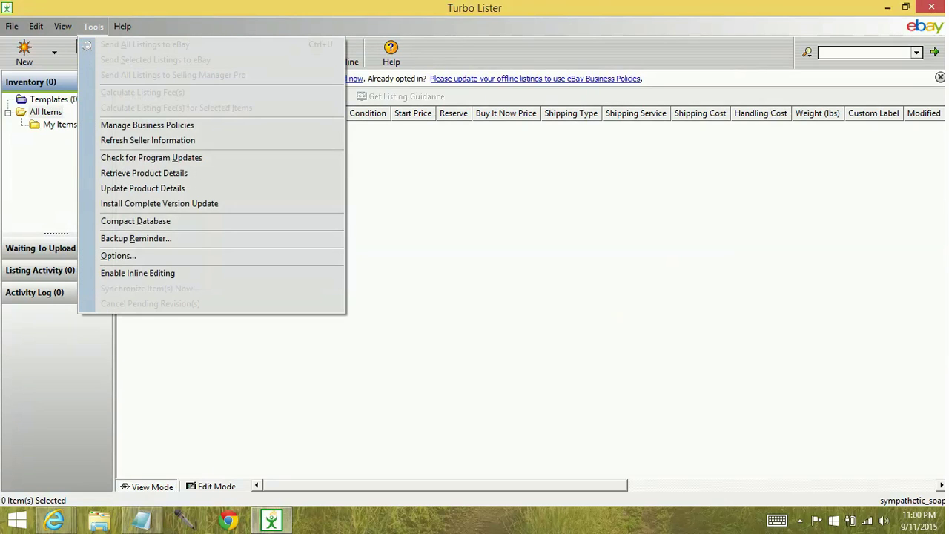
key("Return")
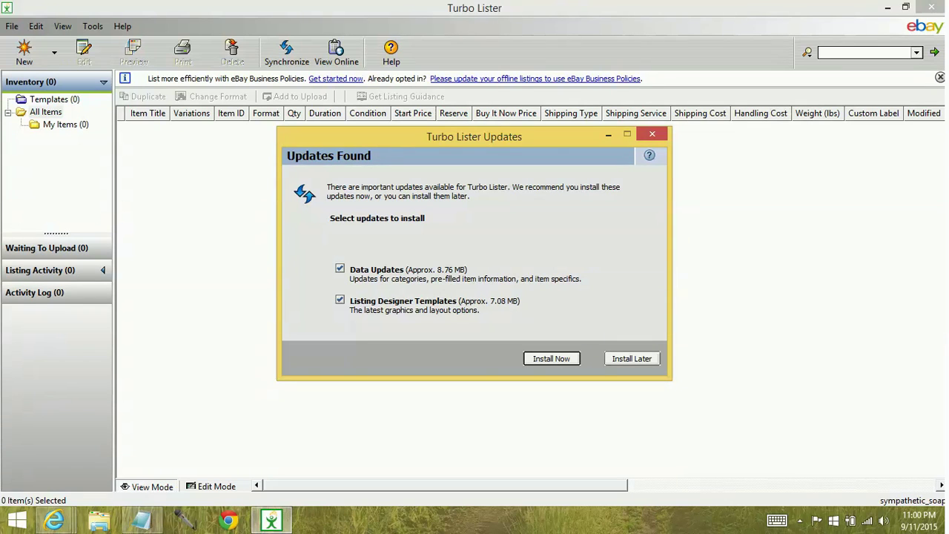
left_click(551, 359)
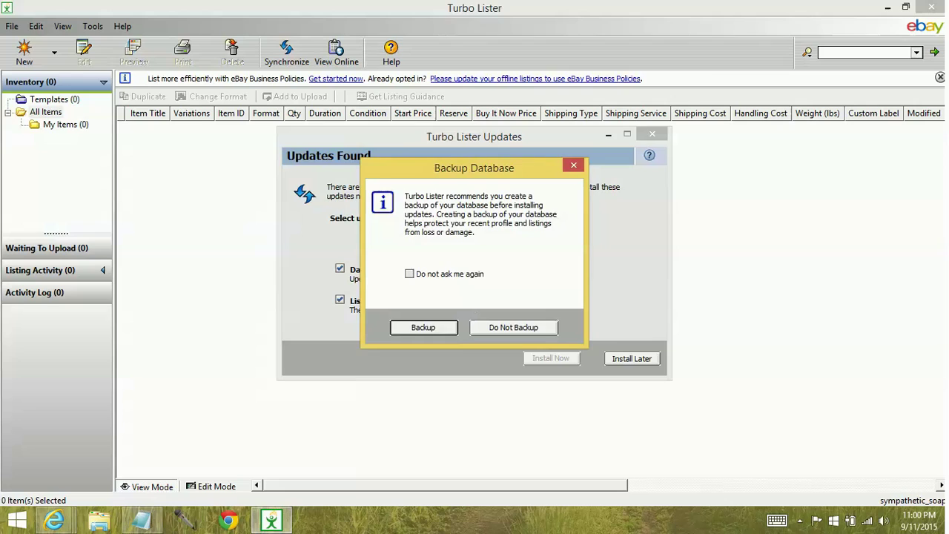
left_click(515, 327)
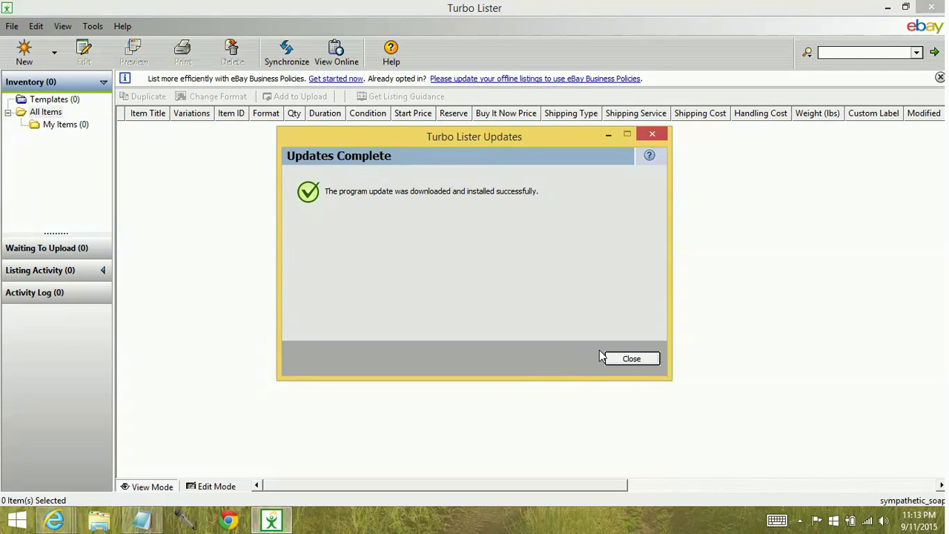
left_click(631, 361)
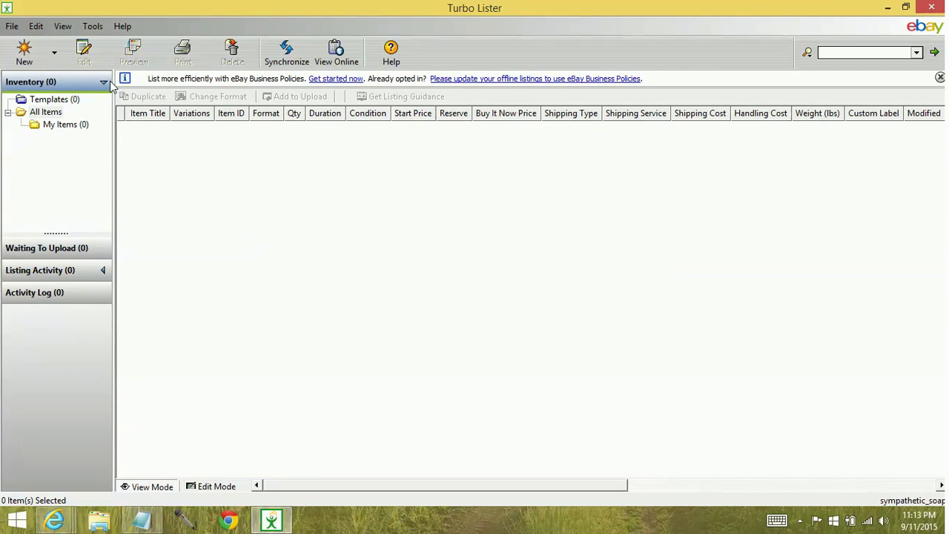
Create a new item in category 30120 and set its UPC/EAN/ISBN/VIN to "Does not apply"
left_click(30, 52)
left_click(44, 78)
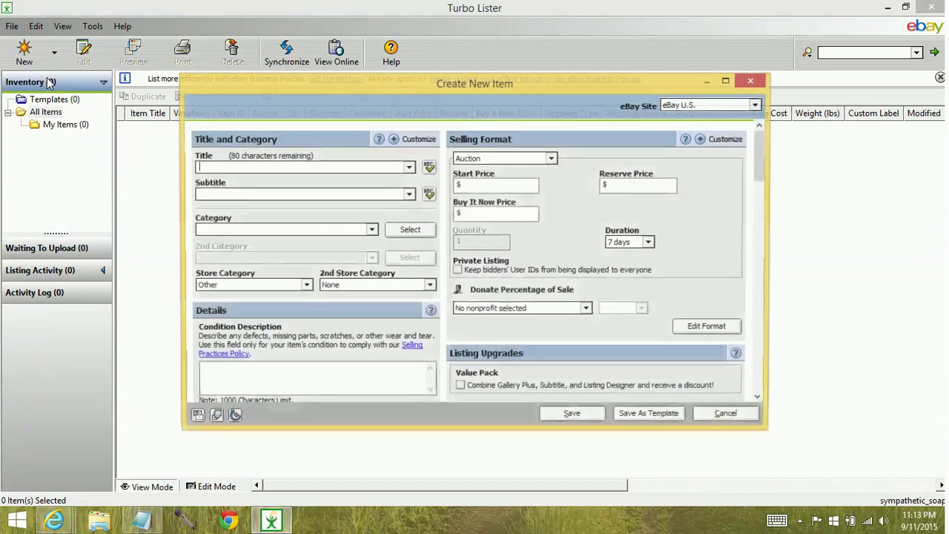
left_click(237, 232)
type("30120")
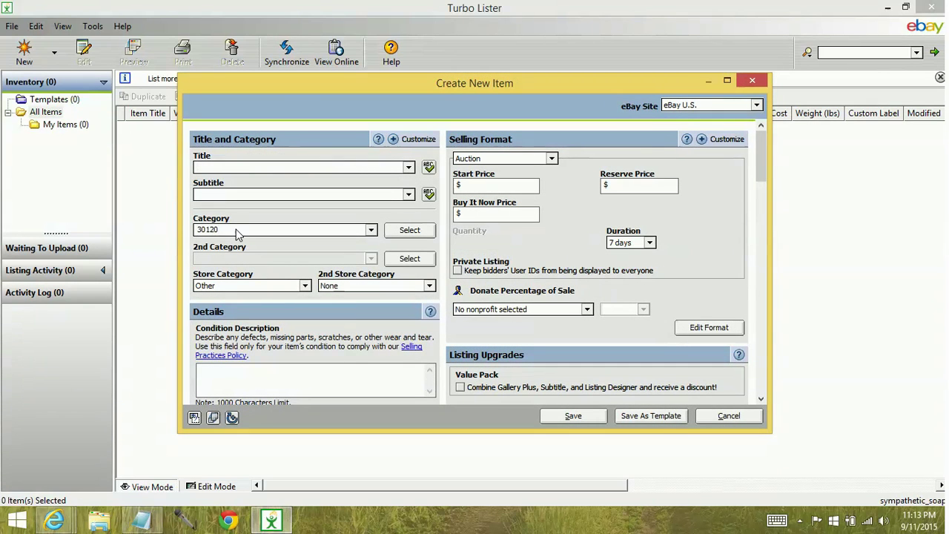
key("Tab")
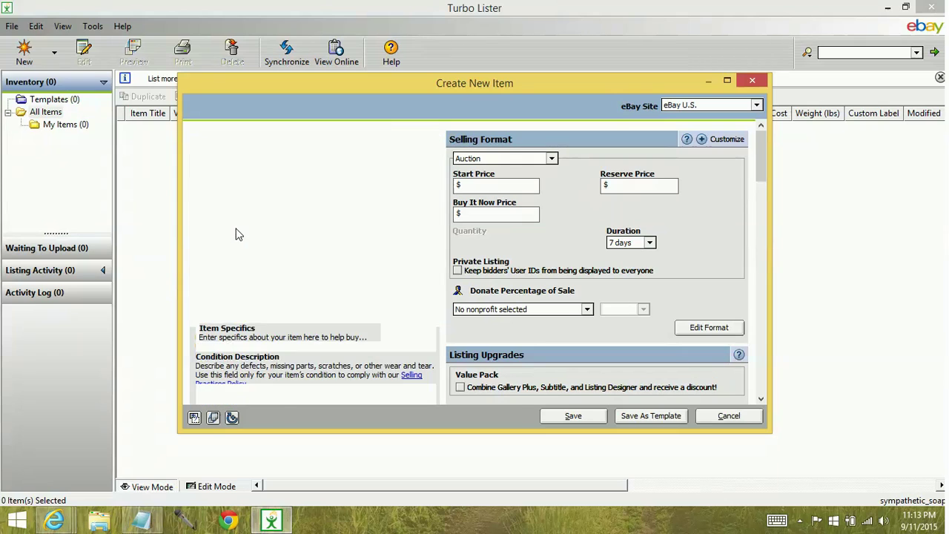
left_click(304, 313)
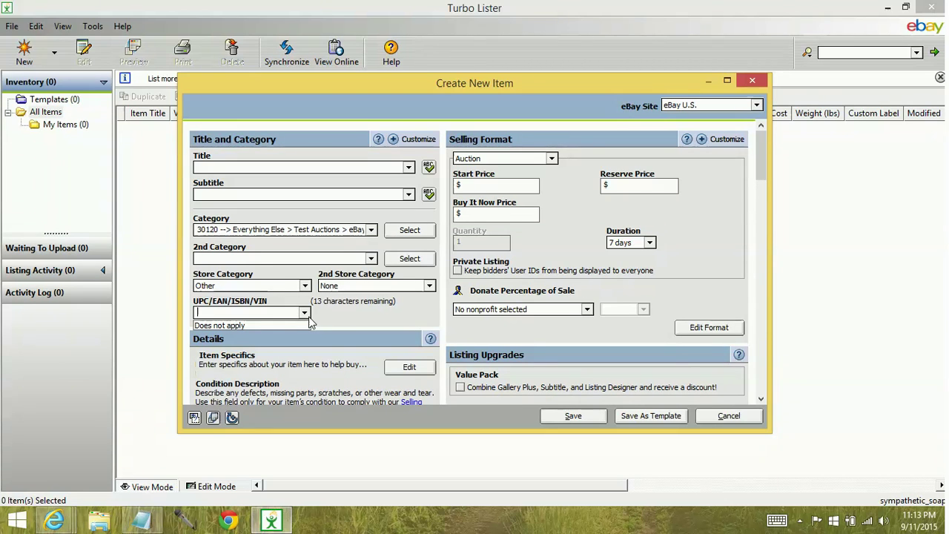
left_click(253, 327)
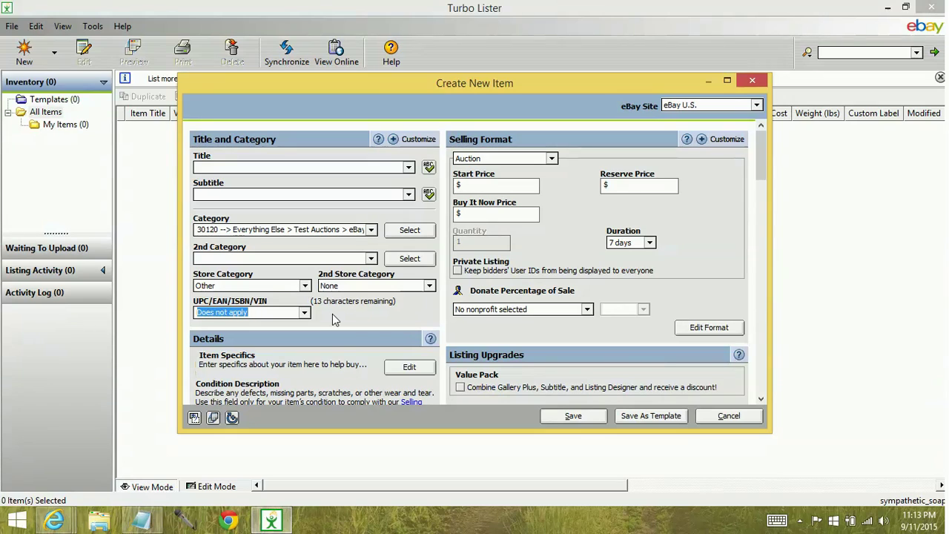